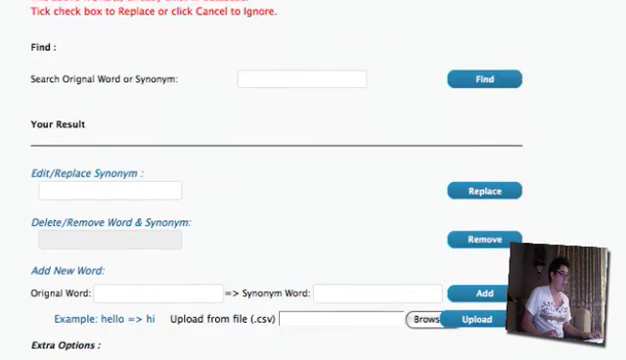
{"action": "scroll", "coordinate": [300, 180], "scroll_direction": "up", "scroll_amount": 3}
{"action": "scroll", "coordinate": [300, 180], "scroll_direction": "up", "scroll_amount": 1}
{"action": "scroll", "coordinate": [300, 180], "scroll_direction": "up", "scroll_amount": 3}
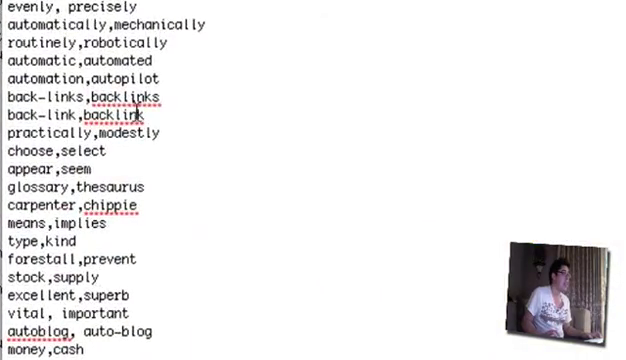
{"action": "scroll", "coordinate": [202, 210], "scroll_direction": "up", "scroll_amount": 5}
{"action": "scroll", "coordinate": [202, 210], "scroll_direction": "up", "scroll_amount": 5}
{"action": "scroll", "coordinate": [202, 210], "scroll_direction": "up", "scroll_amount": 5}
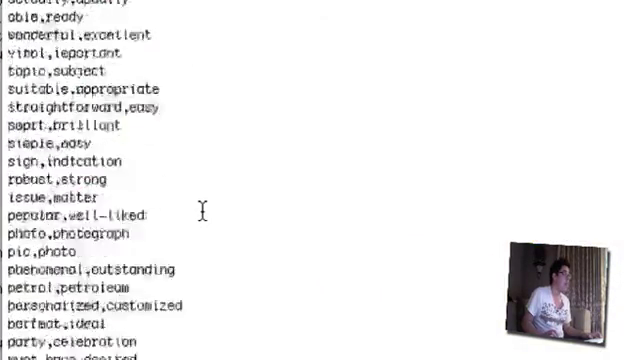
{"action": "scroll", "coordinate": [202, 210], "scroll_direction": "up", "scroll_amount": 5}
{"action": "scroll", "coordinate": [202, 210], "scroll_direction": "up", "scroll_amount": 5}
{"action": "scroll", "coordinate": [202, 210], "scroll_direction": "up", "scroll_amount": 5}
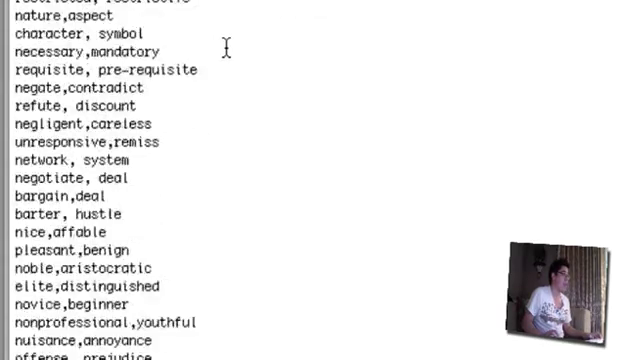
{"action": "scroll", "coordinate": [226, 47], "scroll_direction": "down", "scroll_amount": 10}
{"action": "scroll", "coordinate": [226, 47], "scroll_direction": "down", "scroll_amount": 10}
{"action": "scroll", "coordinate": [226, 47], "scroll_direction": "down", "scroll_amount": 10}
{"action": "scroll", "coordinate": [226, 47], "scroll_direction": "down", "scroll_amount": 10}
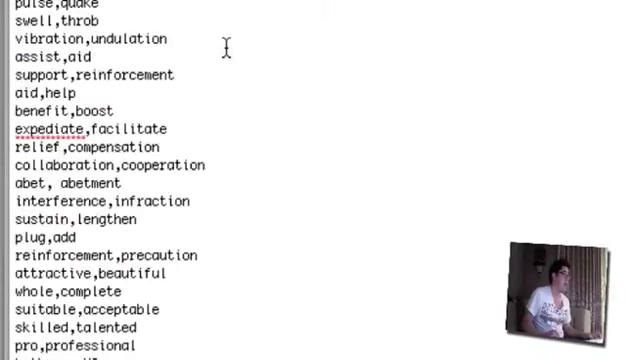
{"action": "scroll", "coordinate": [226, 47], "scroll_direction": "down", "scroll_amount": 10}
{"action": "scroll", "coordinate": [225, 48], "scroll_direction": "down", "scroll_amount": 10}
{"action": "scroll", "coordinate": [223, 42], "scroll_direction": "down", "scroll_amount": 5}
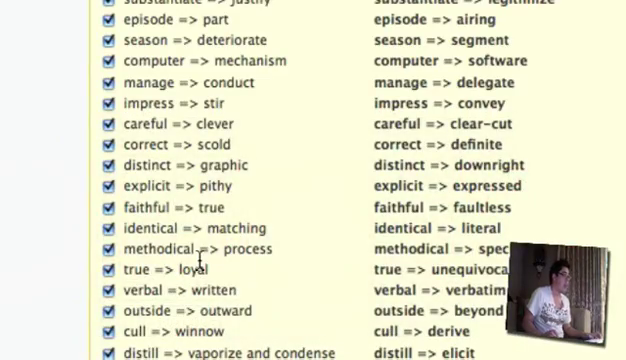
{"action": "scroll", "coordinate": [200, 262], "scroll_direction": "down", "scroll_amount": 5}
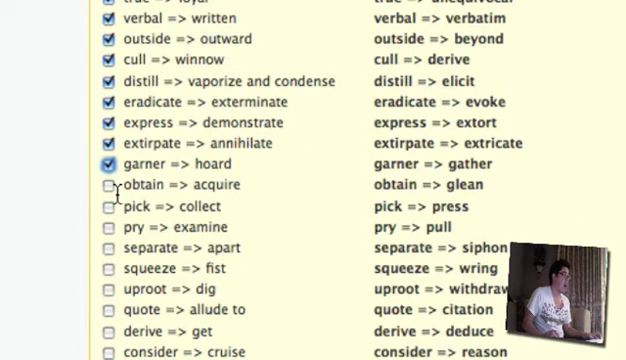
Tick the obtain => acquire, pick => collect, pry => examine and separate => apart pairs.
{"action": "left_click", "coordinate": [109, 186]}
{"action": "left_click", "coordinate": [109, 207]}
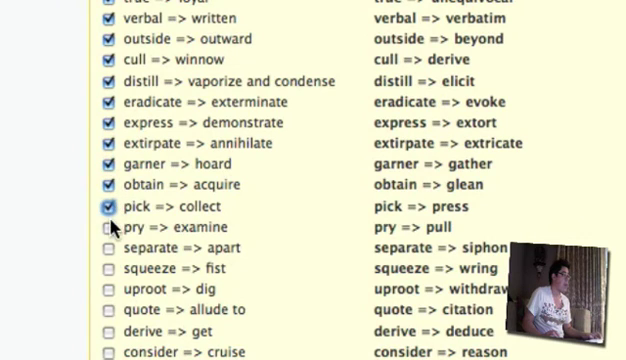
{"action": "left_click", "coordinate": [109, 228]}
{"action": "left_click", "coordinate": [109, 248]}
{"action": "scroll", "coordinate": [70, 230], "scroll_direction": "down", "scroll_amount": 3}
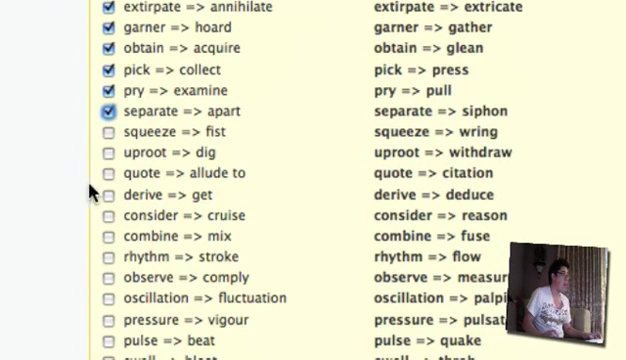
Tick squeeze => fist, uproot => dig and quote => allude to, clearing an accidental text selection.
{"action": "left_click", "coordinate": [109, 131]}
{"action": "left_click", "coordinate": [109, 152]}
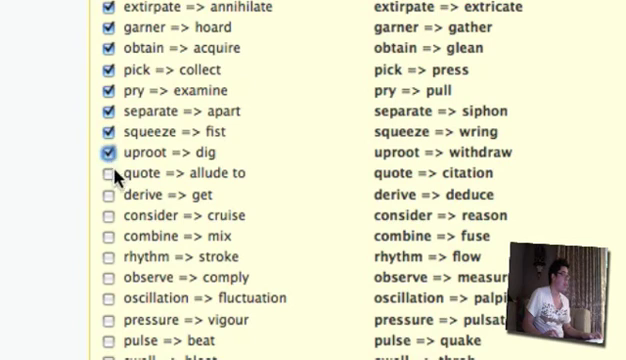
{"action": "left_click", "coordinate": [109, 174]}
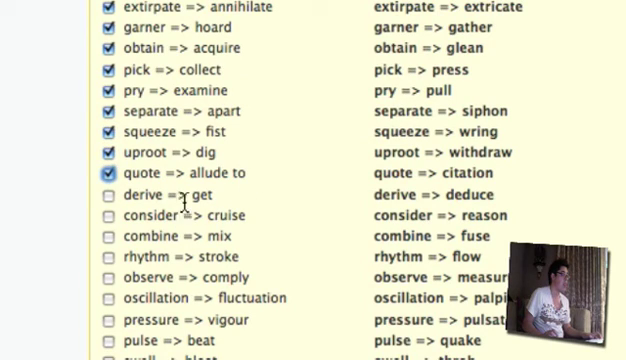
{"action": "mouse_move", "coordinate": [381, 70]}
{"action": "left_mouse_down"}
{"action": "mouse_move", "coordinate": [435, 128]}
{"action": "mouse_move", "coordinate": [434, 238]}
{"action": "left_mouse_up"}
{"action": "left_click", "coordinate": [476, 112]}
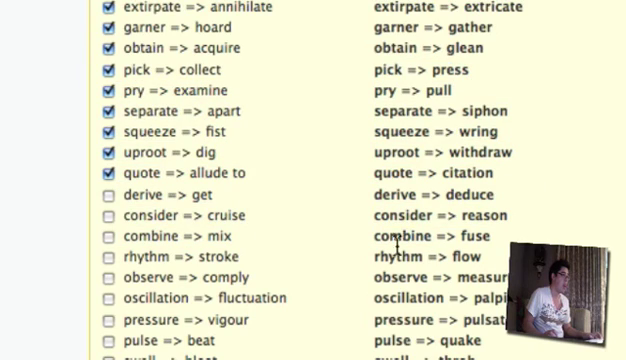
Tick derive => get, consider => cruise, combine => mix, observe => comply, oscillation => fluctuation, pressure => vigour.
{"action": "left_click", "coordinate": [109, 196]}
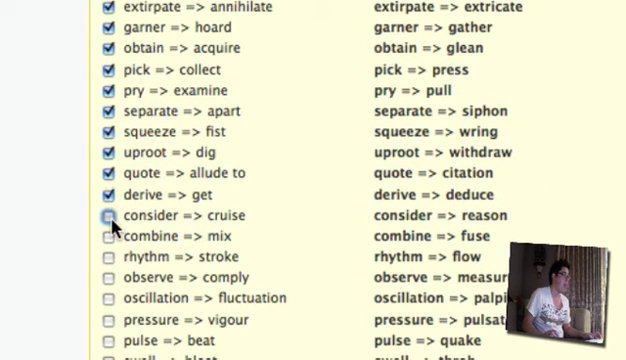
{"action": "left_click", "coordinate": [109, 216]}
{"action": "left_click", "coordinate": [109, 236]}
{"action": "scroll", "coordinate": [85, 243], "scroll_direction": "down", "scroll_amount": 2}
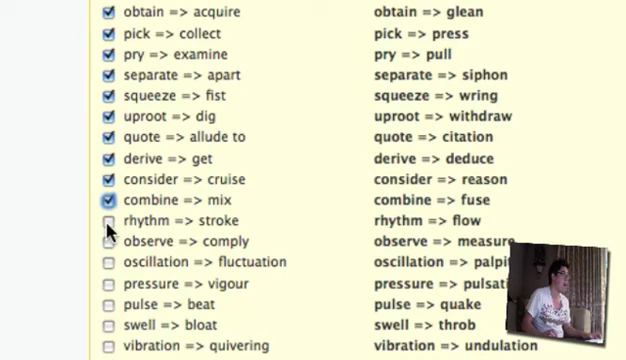
{"action": "left_click", "coordinate": [108, 242]}
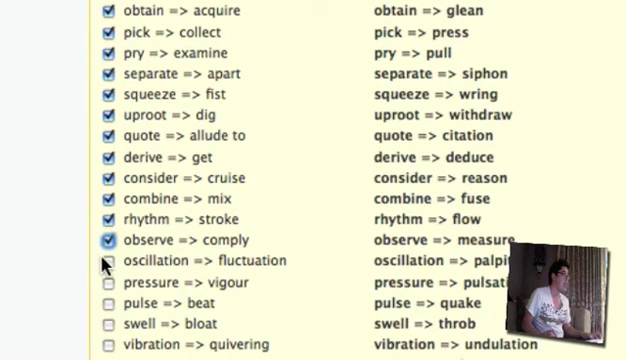
{"action": "left_click", "coordinate": [108, 261]}
{"action": "left_click", "coordinate": [108, 282]}
{"action": "scroll", "coordinate": [84, 258], "scroll_direction": "down", "scroll_amount": 3}
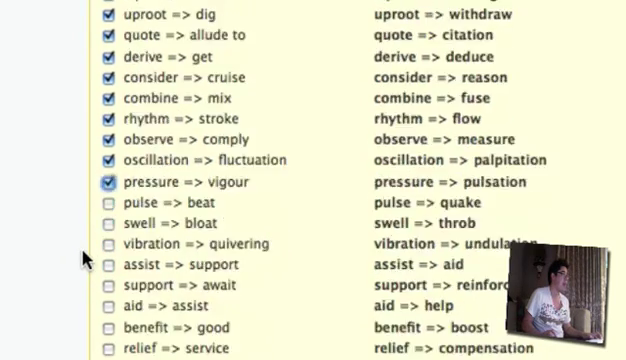
{"action": "scroll", "coordinate": [85, 259], "scroll_direction": "down", "scroll_amount": 5}
Tick pulse => beat, swell => bloat, vibration => quivering, support => await and aid => assist.
{"action": "left_click", "coordinate": [108, 35]}
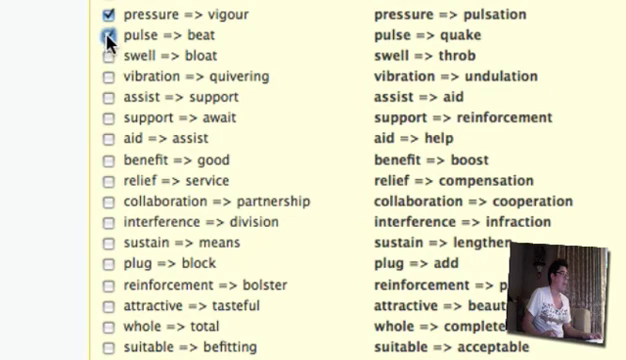
{"action": "left_click", "coordinate": [108, 56]}
{"action": "left_click", "coordinate": [108, 77]}
{"action": "left_click", "coordinate": [108, 118]}
{"action": "left_click", "coordinate": [108, 139]}
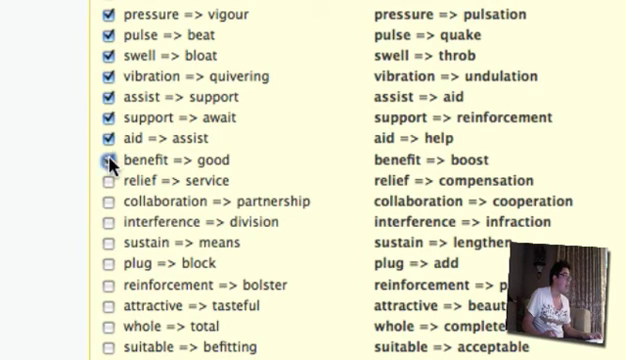
Tick benefit => good, relief => service, collaboration => partnership, interference => division, sustain => means.
{"action": "left_click", "coordinate": [108, 160]}
{"action": "left_click", "coordinate": [108, 181]}
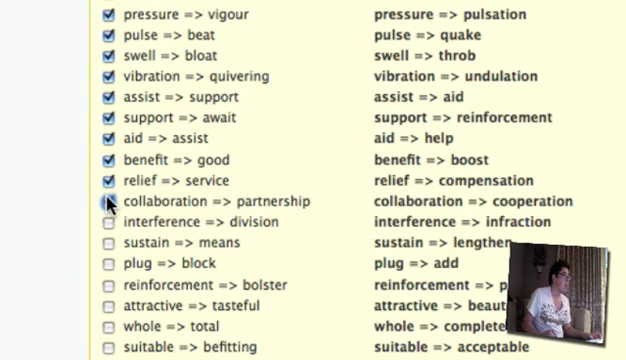
{"action": "left_click", "coordinate": [108, 201]}
{"action": "left_click", "coordinate": [108, 222]}
{"action": "left_click", "coordinate": [108, 243]}
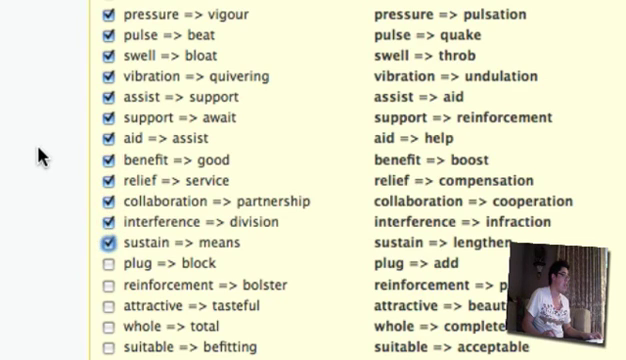
{"action": "scroll", "coordinate": [40, 152], "scroll_direction": "down", "scroll_amount": 5}
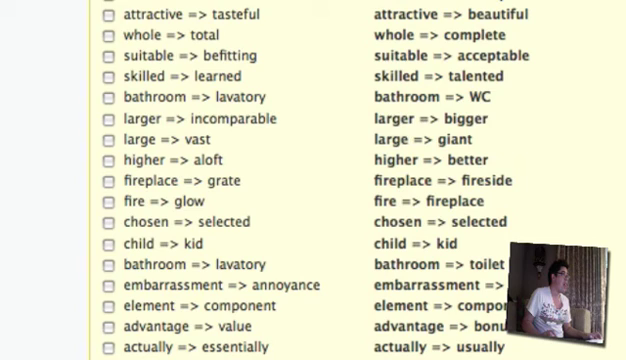
Tick whole => total, suitable => befitting, skilled => learned and bathroom => lavatory.
{"action": "left_click", "coordinate": [109, 16]}
{"action": "left_click", "coordinate": [108, 36]}
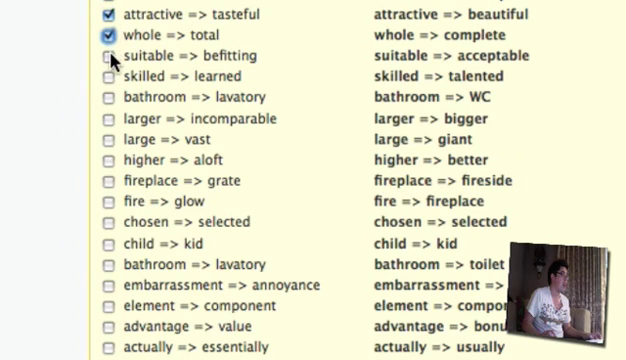
{"action": "right_click", "coordinate": [108, 58]}
{"action": "left_click", "coordinate": [108, 63]}
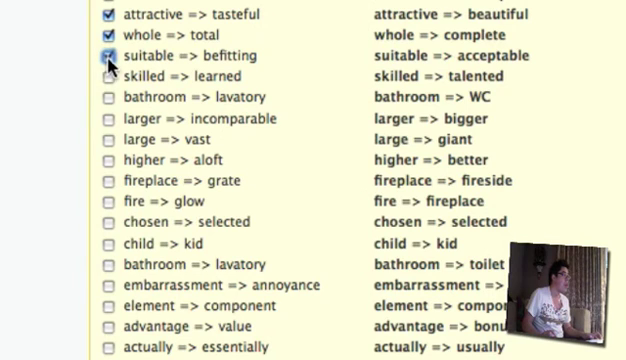
{"action": "left_click", "coordinate": [108, 76]}
{"action": "left_click", "coordinate": [107, 97]}
Tick larger => incomparable, large => vast, higher => aloft, fireplace => grate and fire => glow.
{"action": "left_click", "coordinate": [108, 119]}
{"action": "left_click", "coordinate": [108, 139]}
{"action": "left_click", "coordinate": [108, 160]}
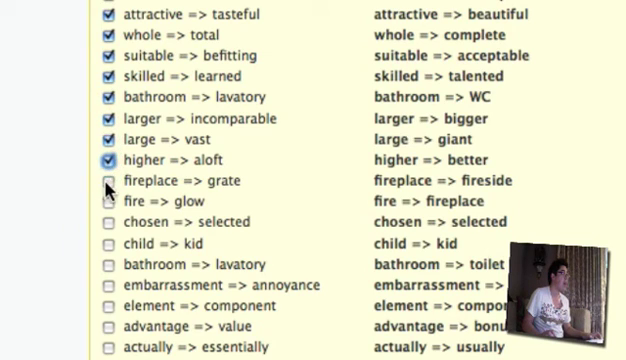
{"action": "right_click", "coordinate": [108, 183]}
{"action": "left_click", "coordinate": [45, 172]}
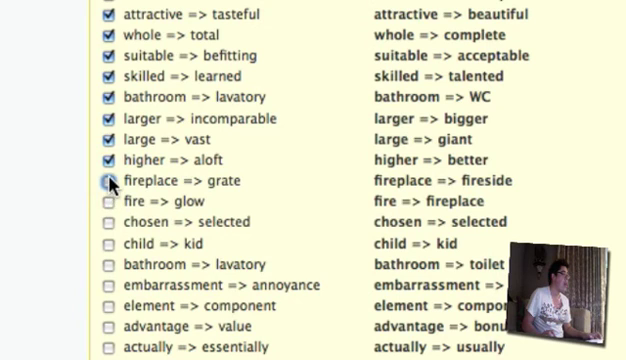
{"action": "left_click", "coordinate": [108, 202]}
{"action": "scroll", "coordinate": [61, 142], "scroll_direction": "down", "scroll_amount": 3}
{"action": "scroll", "coordinate": [61, 134], "scroll_direction": "down", "scroll_amount": 2}
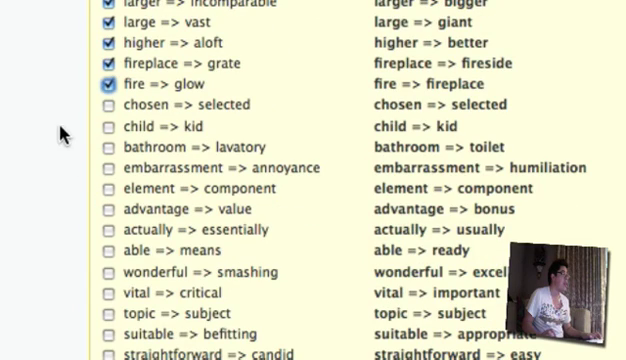
Tick chosen => selected, child => kid, second bathroom => lavatory, embarrassment => annoyance, element => component.
{"action": "left_click", "coordinate": [108, 105]}
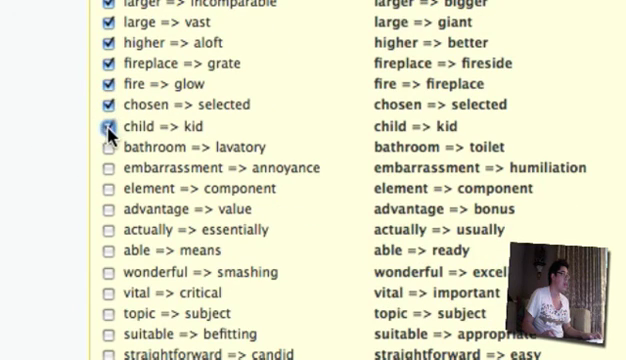
{"action": "left_click", "coordinate": [108, 126]}
{"action": "left_click", "coordinate": [108, 147]}
{"action": "scroll", "coordinate": [105, 143], "scroll_direction": "down", "scroll_amount": 3}
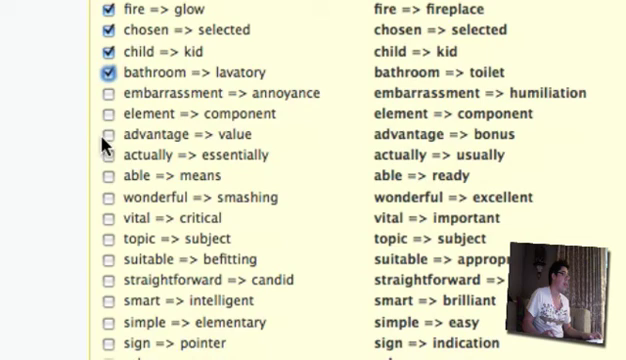
{"action": "left_click", "coordinate": [109, 94]}
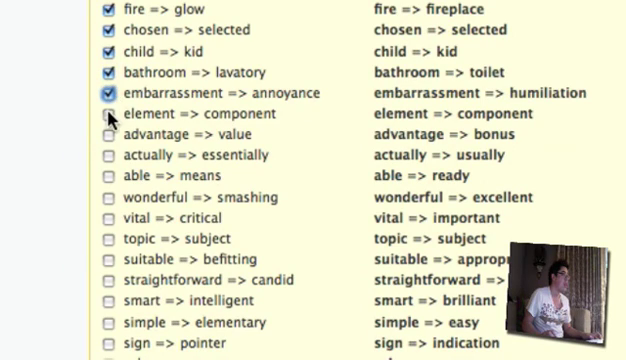
{"action": "left_click", "coordinate": [109, 114]}
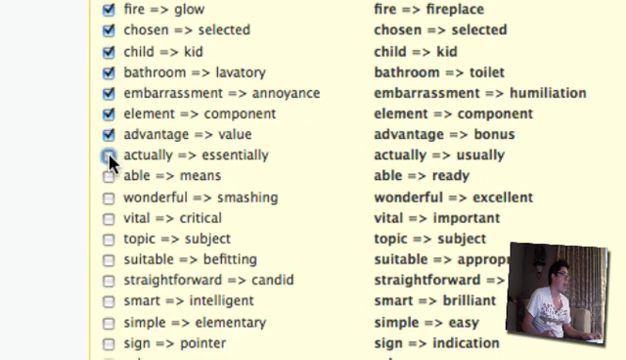
Tick actually => essentially, able => means, vital => critical and topic => subject.
{"action": "left_click", "coordinate": [109, 176]}
{"action": "left_click", "coordinate": [109, 197]}
{"action": "scroll", "coordinate": [77, 186], "scroll_direction": "down", "scroll_amount": 4}
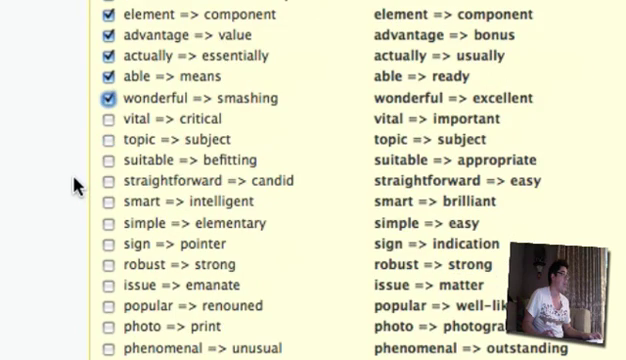
{"action": "left_click", "coordinate": [109, 119]}
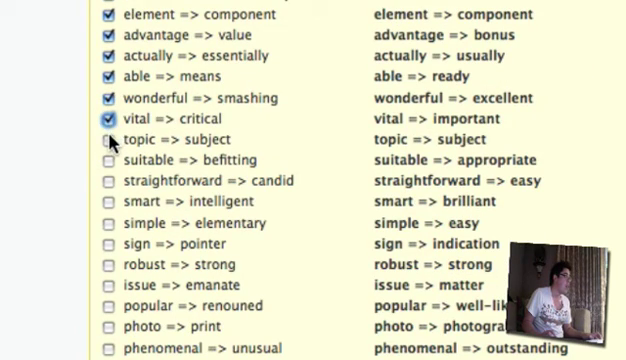
{"action": "left_click", "coordinate": [109, 140]}
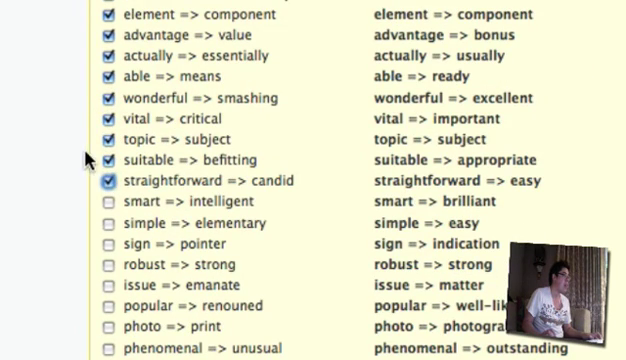
{"action": "scroll", "coordinate": [57, 182], "scroll_direction": "down", "scroll_amount": 2}
{"action": "scroll", "coordinate": [57, 182], "scroll_direction": "down", "scroll_amount": 3}
{"action": "scroll", "coordinate": [57, 182], "scroll_direction": "down", "scroll_amount": 7}
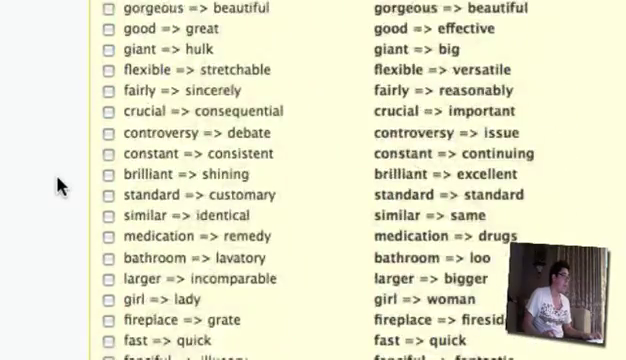
{"action": "scroll", "coordinate": [57, 182], "scroll_direction": "down", "scroll_amount": 5}
{"action": "scroll", "coordinate": [57, 182], "scroll_direction": "down", "scroll_amount": 6}
{"action": "scroll", "coordinate": [57, 182], "scroll_direction": "down", "scroll_amount": 4}
{"action": "scroll", "coordinate": [57, 182], "scroll_direction": "down", "scroll_amount": 5}
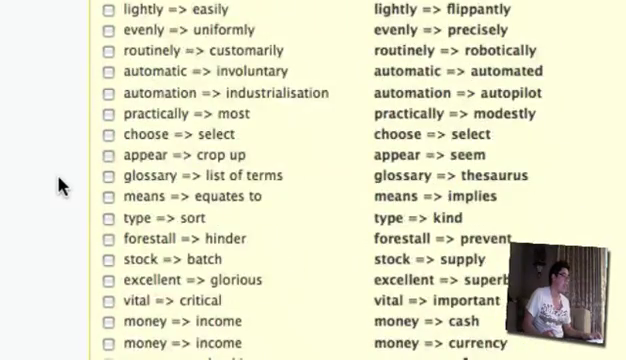
{"action": "scroll", "coordinate": [58, 185], "scroll_direction": "down", "scroll_amount": 1}
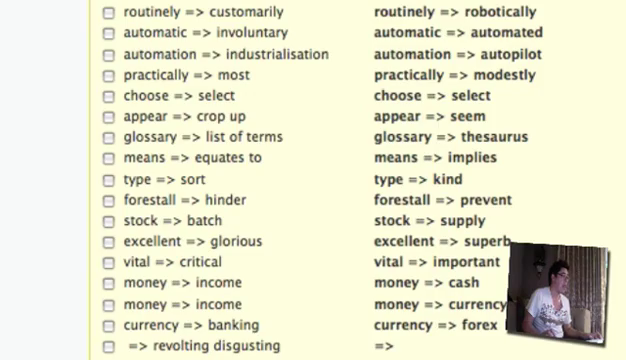
{"action": "scroll", "coordinate": [340, 180], "scroll_direction": "down", "scroll_amount": 5}
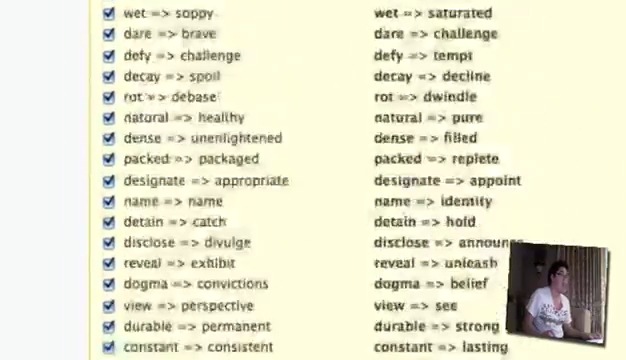
{"action": "scroll", "coordinate": [340, 180], "scroll_direction": "down", "scroll_amount": 5}
{"action": "scroll", "coordinate": [340, 180], "scroll_direction": "down", "scroll_amount": 5}
{"action": "scroll", "coordinate": [340, 200], "scroll_direction": "up", "scroll_amount": 5}
{"action": "scroll", "coordinate": [340, 200], "scroll_direction": "up", "scroll_amount": 3}
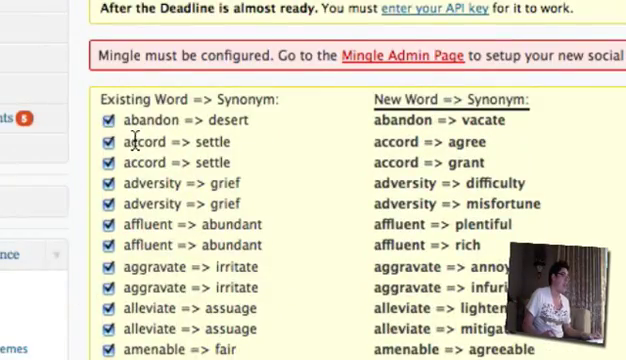
{"action": "scroll", "coordinate": [134, 142], "scroll_direction": "up", "scroll_amount": 2}
{"action": "scroll", "coordinate": [207, 49], "scroll_direction": "down", "scroll_amount": 5}
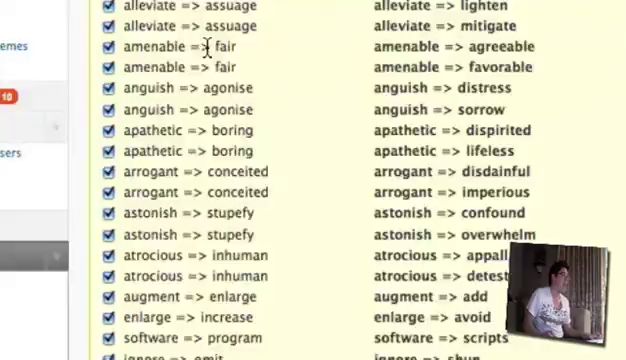
{"action": "scroll", "coordinate": [210, 53], "scroll_direction": "down", "scroll_amount": 5}
{"action": "scroll", "coordinate": [212, 55], "scroll_direction": "down", "scroll_amount": 5}
{"action": "scroll", "coordinate": [212, 55], "scroll_direction": "down", "scroll_amount": 5}
{"action": "scroll", "coordinate": [211, 56], "scroll_direction": "down", "scroll_amount": 5}
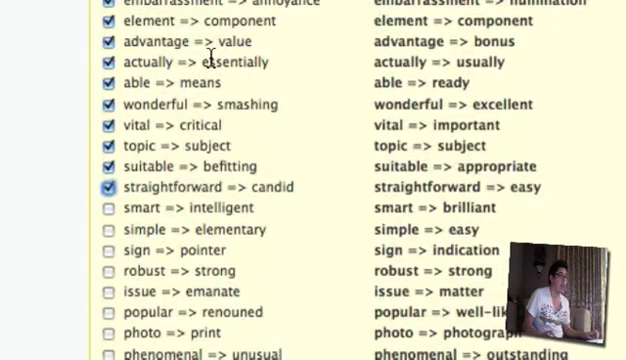
{"action": "scroll", "coordinate": [211, 58], "scroll_direction": "down", "scroll_amount": 2}
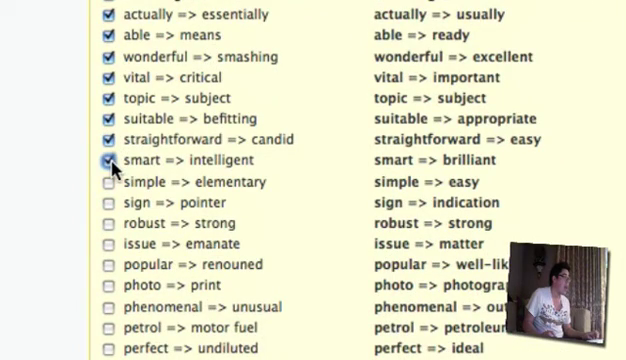
Tick the robust => strong and issue => emanate pairs.
{"action": "left_click", "coordinate": [108, 223]}
{"action": "left_click", "coordinate": [109, 245]}
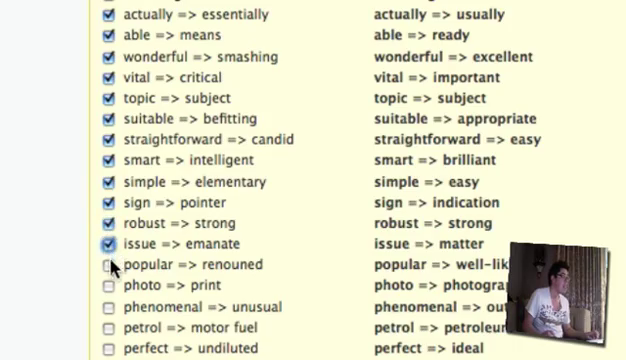